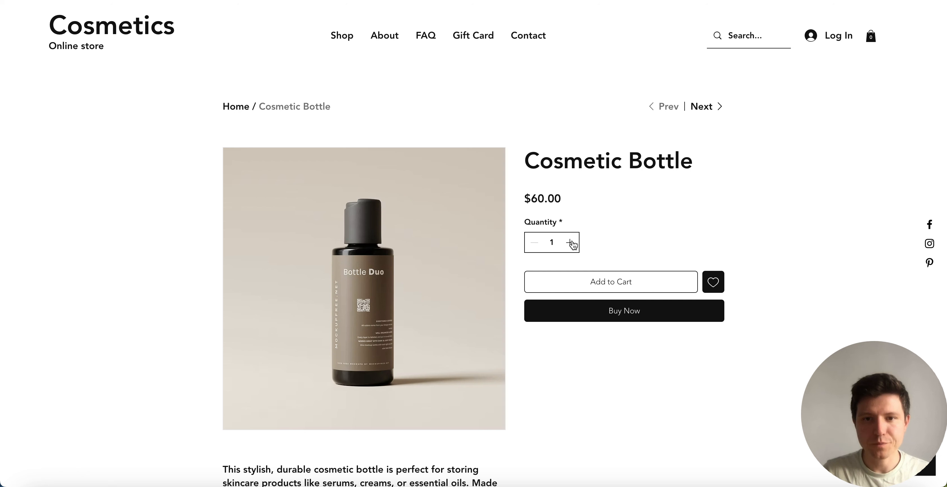
Step: Try the 1-, 2- and 3-bottle offers on the Cosmetic Bottle page and put the Buy 2 Bottles offer in the cart
left_click(535, 242)
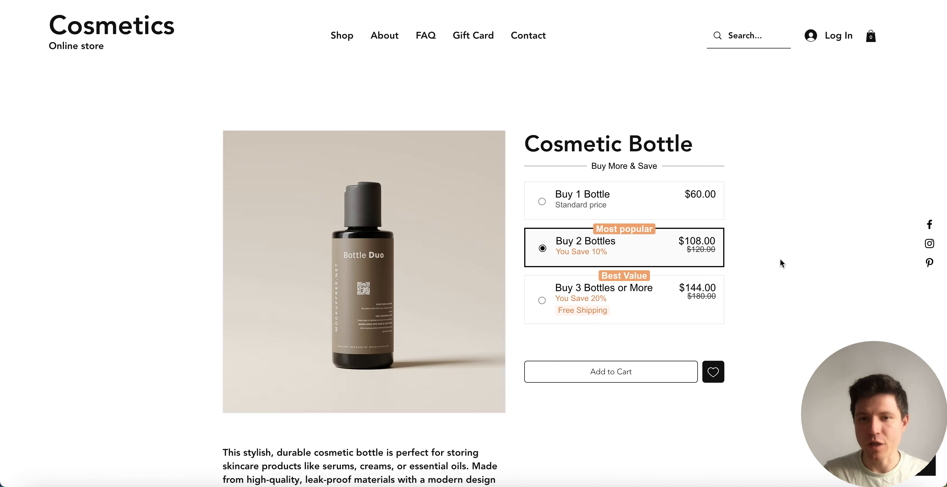
left_click(650, 212)
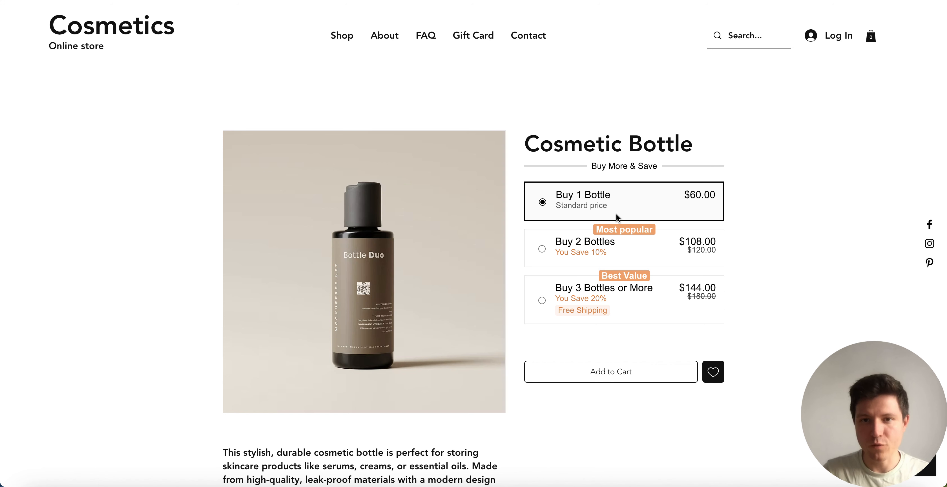
left_click(653, 253)
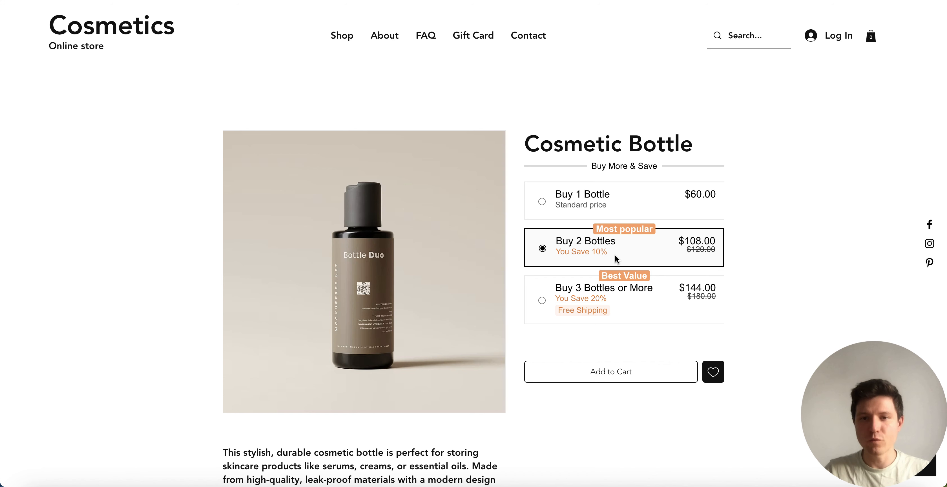
left_click(651, 315)
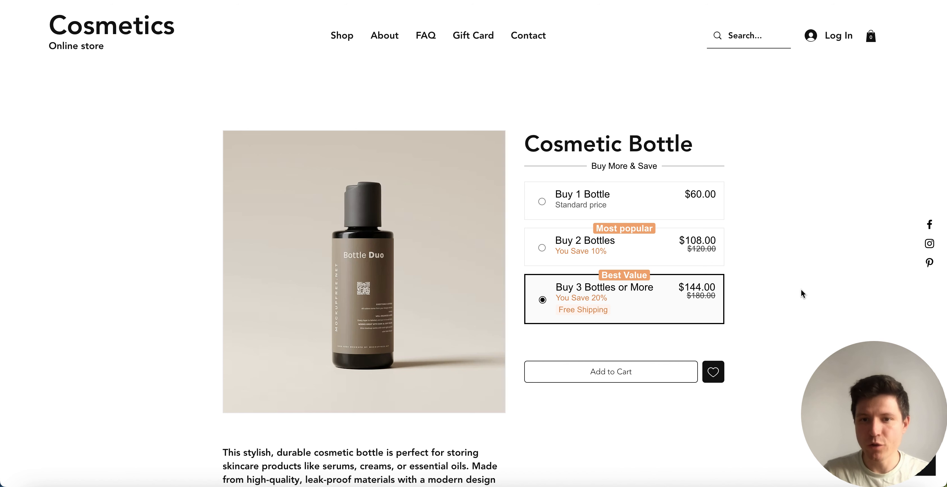
left_click(647, 248)
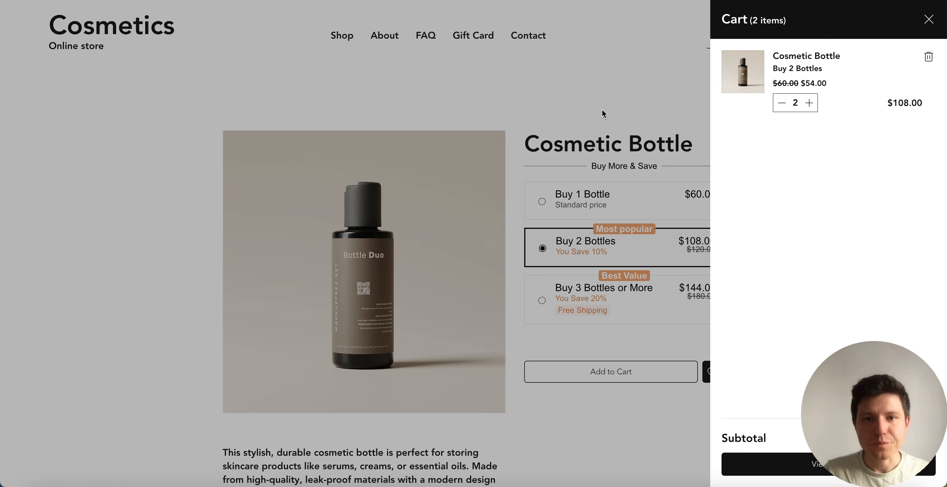
left_click(649, 116)
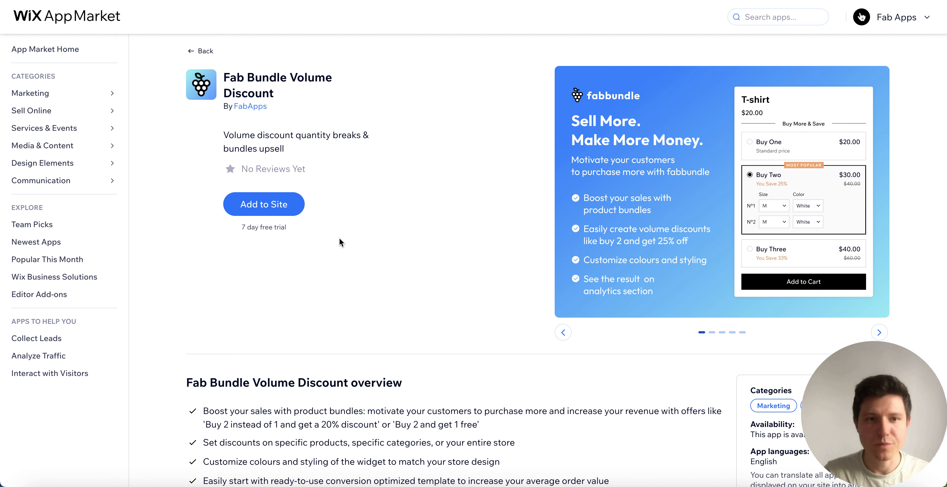
Step: Add the Fab Bundle Volume Discount app to the site and select its Fab Bundles Form widget on the product page
left_click(290, 212)
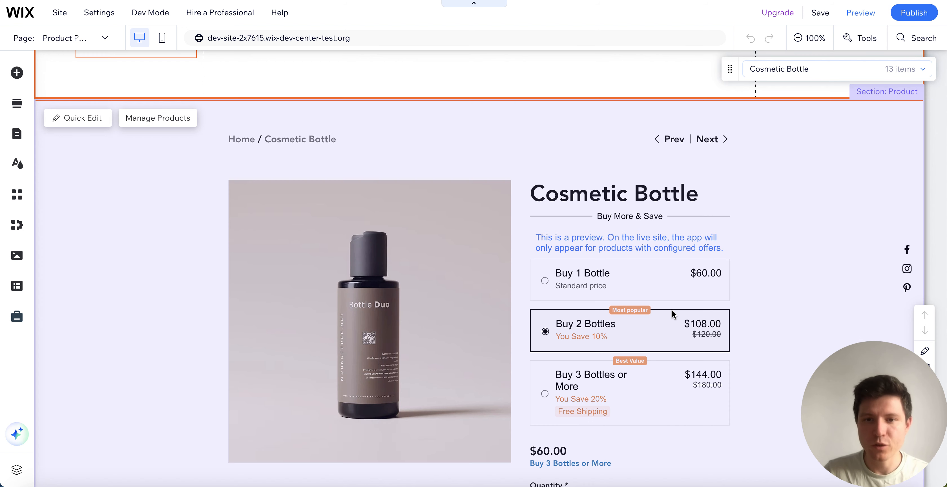
left_click(682, 245)
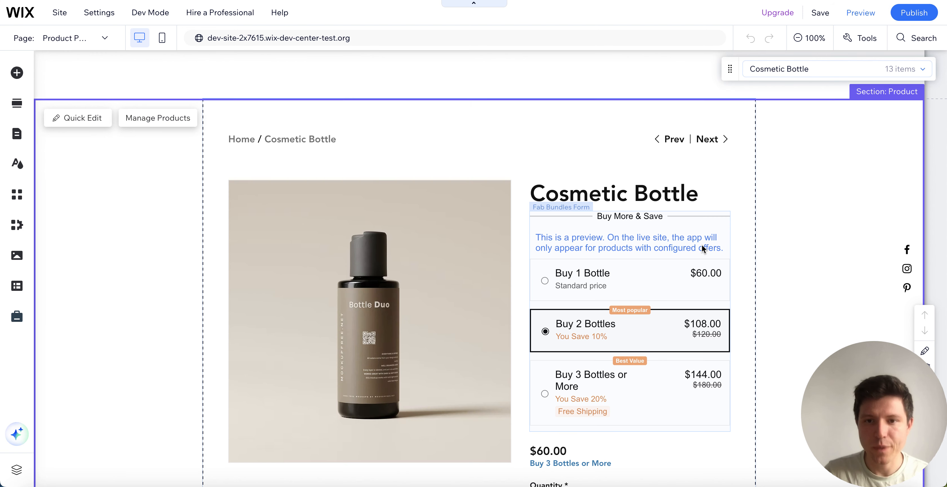
left_click(645, 237)
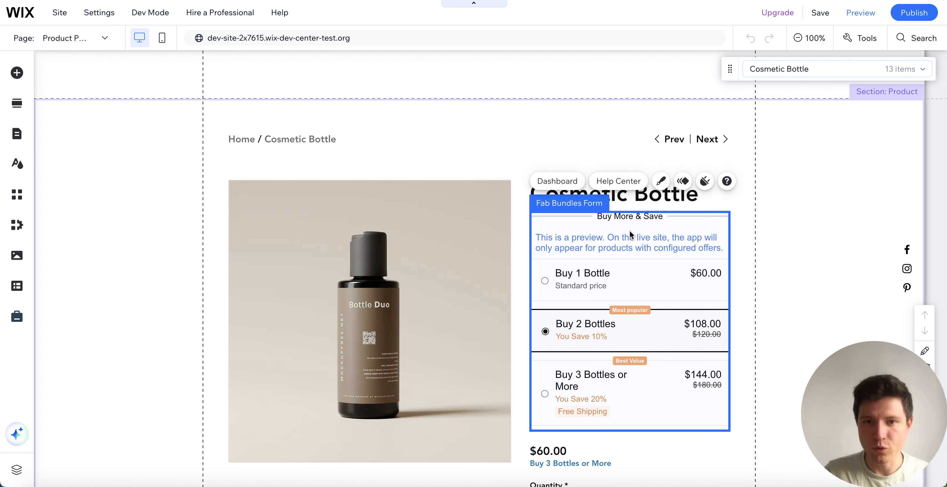
Step: Go to the Fab Bundle dashboard from the widget and open the Bundle Volume Discount offer for editing
left_click(566, 186)
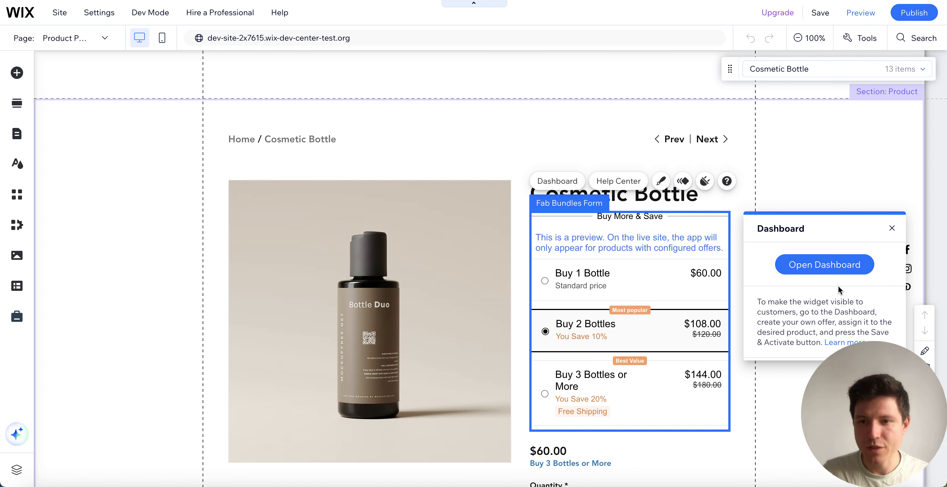
left_click(824, 265)
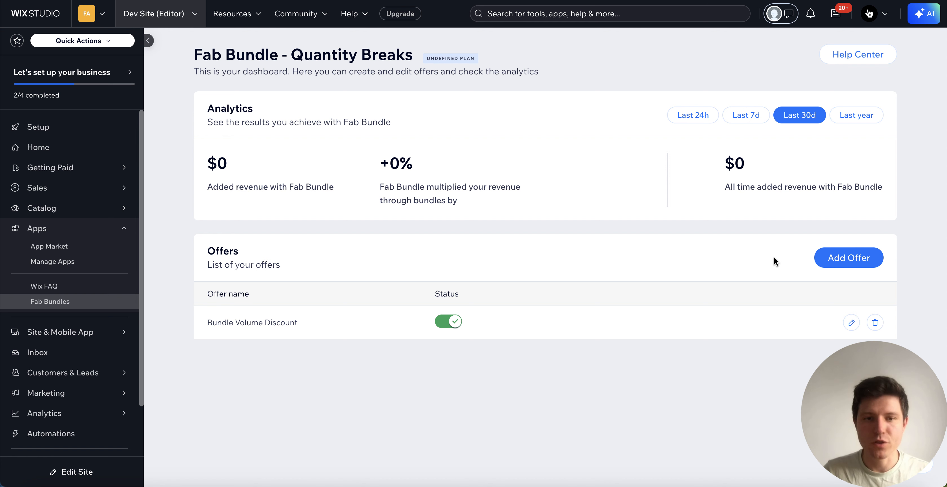
left_click(852, 322)
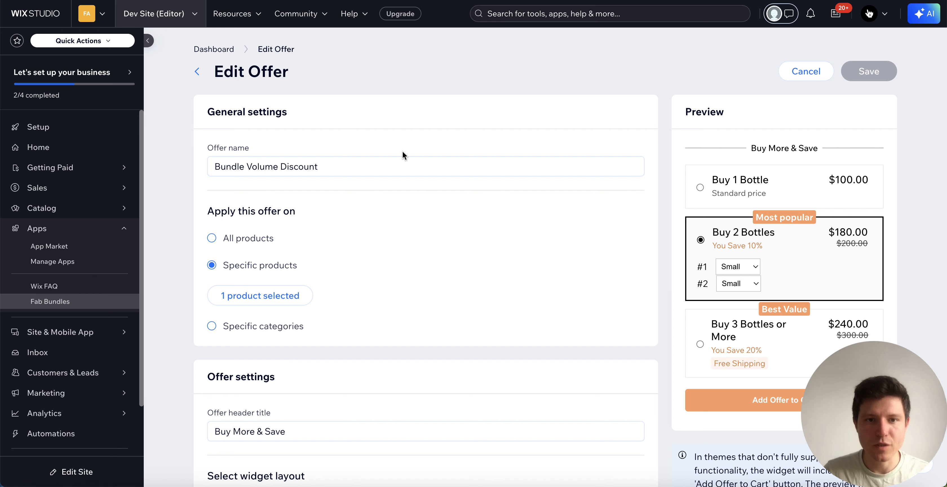
scroll(463, 264, "down", 15)
scroll(465, 264, "up", 15)
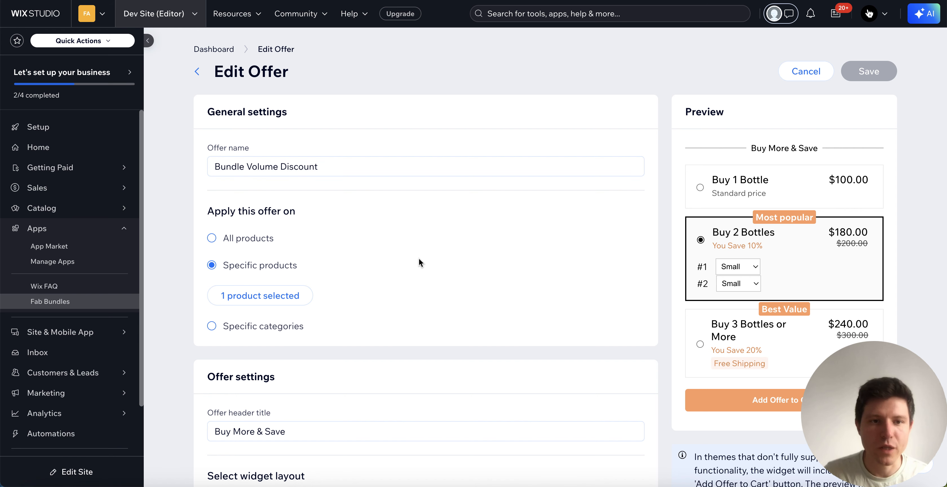
Step: Try applying the offer to all products, return to Specific products, and check which products are selected for it
scroll(418, 259, "down", 2)
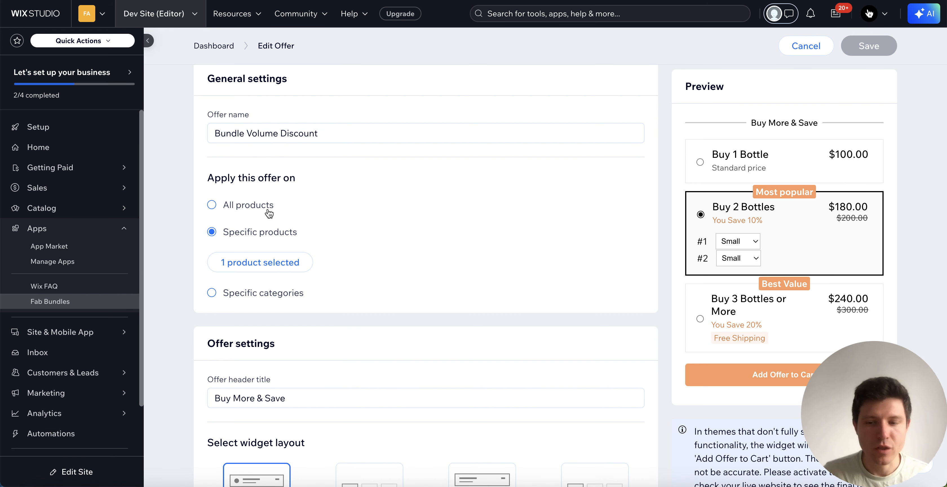
left_click(247, 208)
left_click(249, 237)
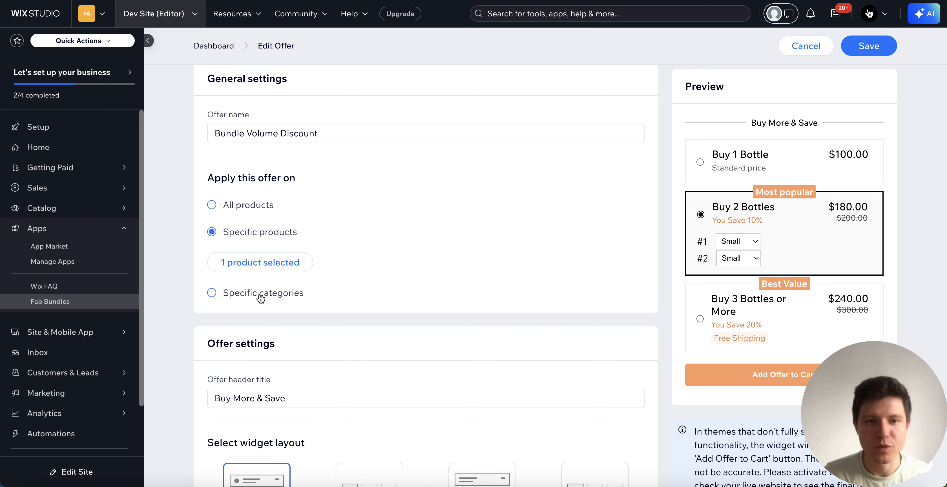
left_click(266, 266)
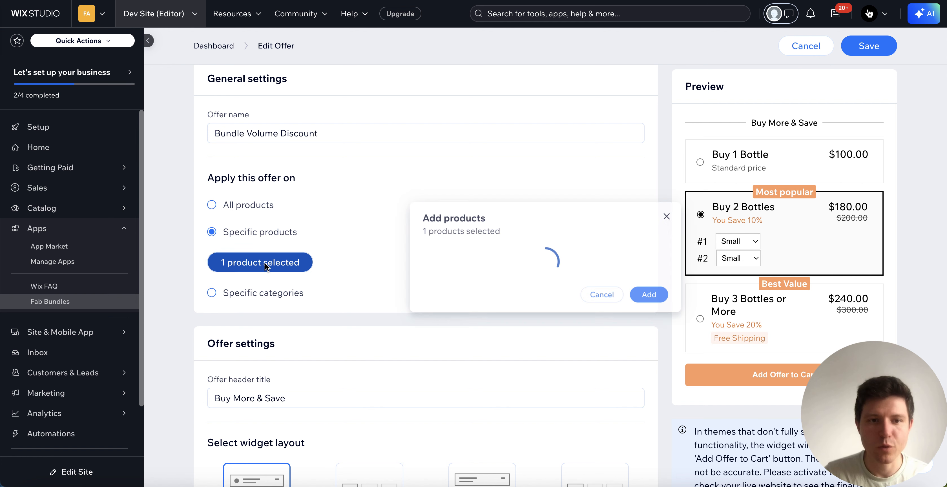
scroll(533, 287, "down", 10)
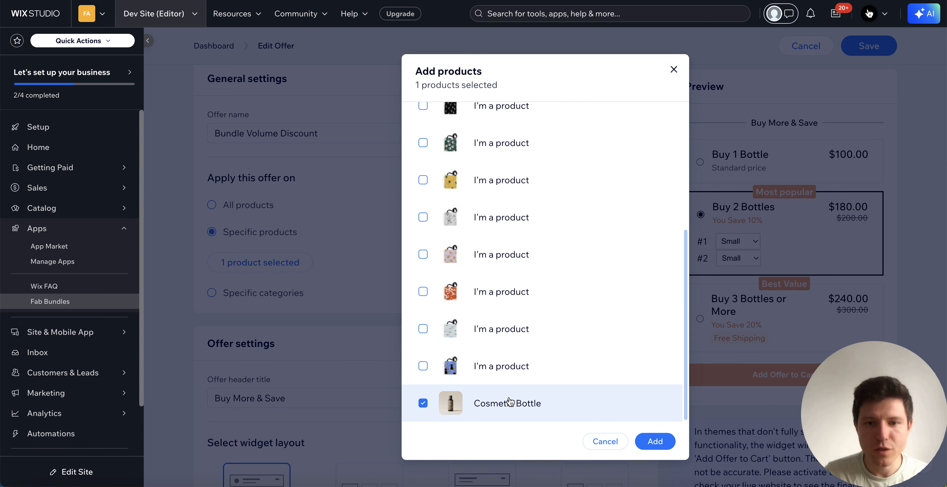
left_click(674, 70)
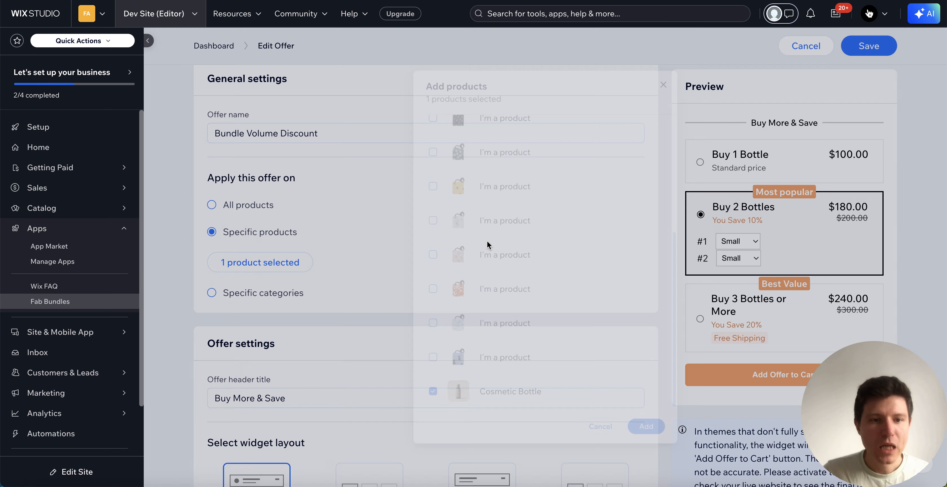
Step: Preview the Classic vertical, Minimal horizontal and Minimal vertical widget layouts, and switch back to Classic horizontal
scroll(510, 249, "down", 3)
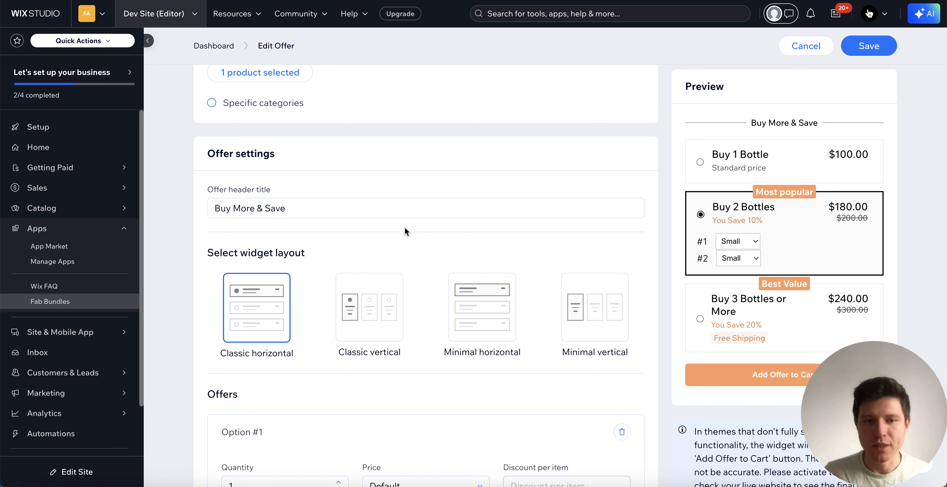
scroll(456, 254, "down", 3)
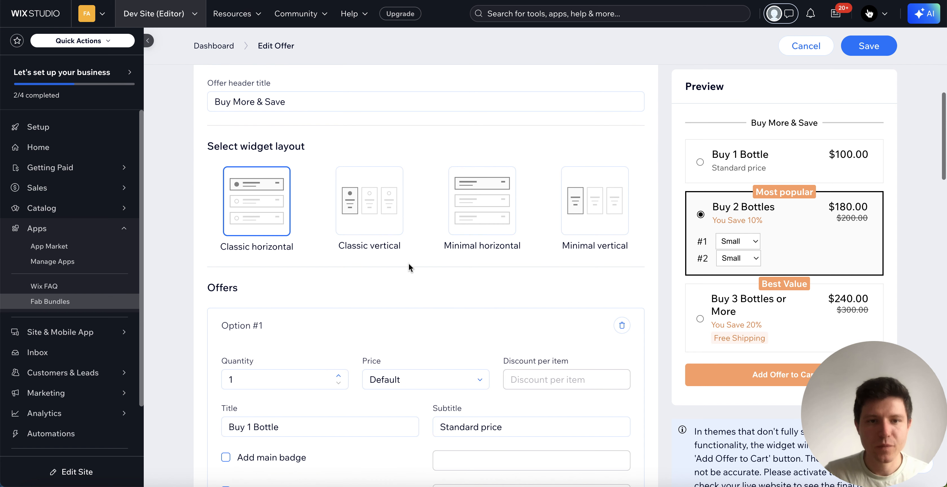
left_click(375, 221)
left_click(479, 216)
left_click(580, 212)
left_click(350, 221)
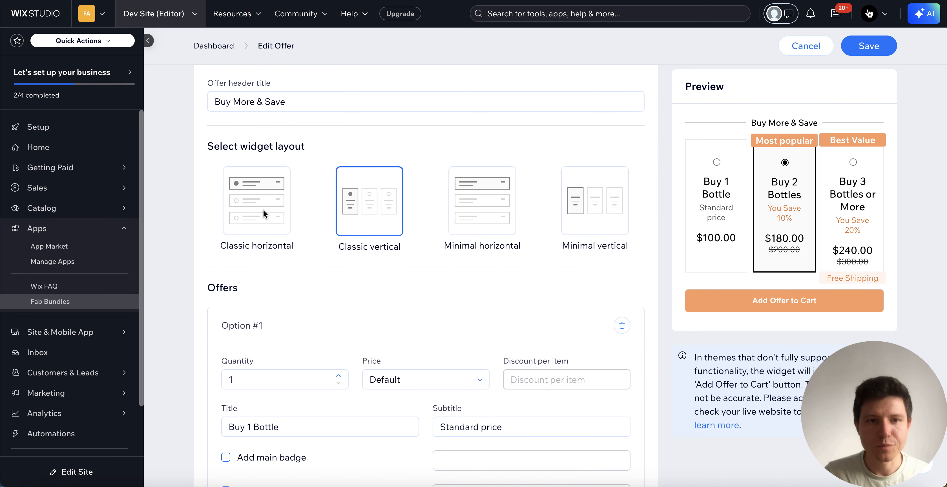
left_click(279, 216)
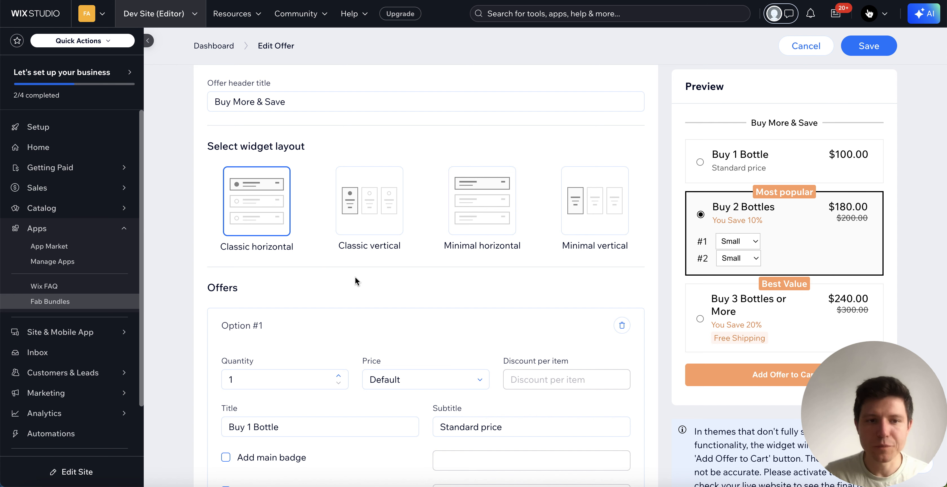
Step: Select Buy 1 Bottle in the offer preview and examine Option #1's quantity, price, title and subtitle settings
scroll(356, 281, "down", 5)
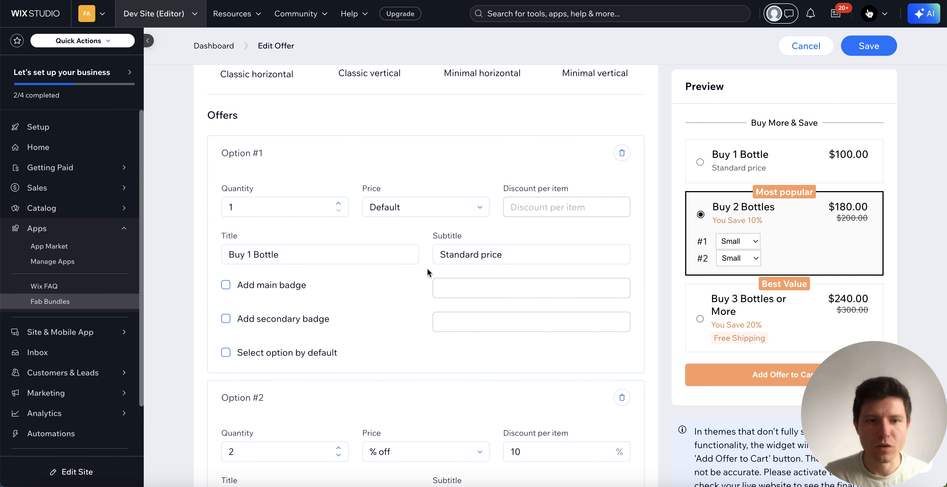
scroll(401, 269, "down", 1)
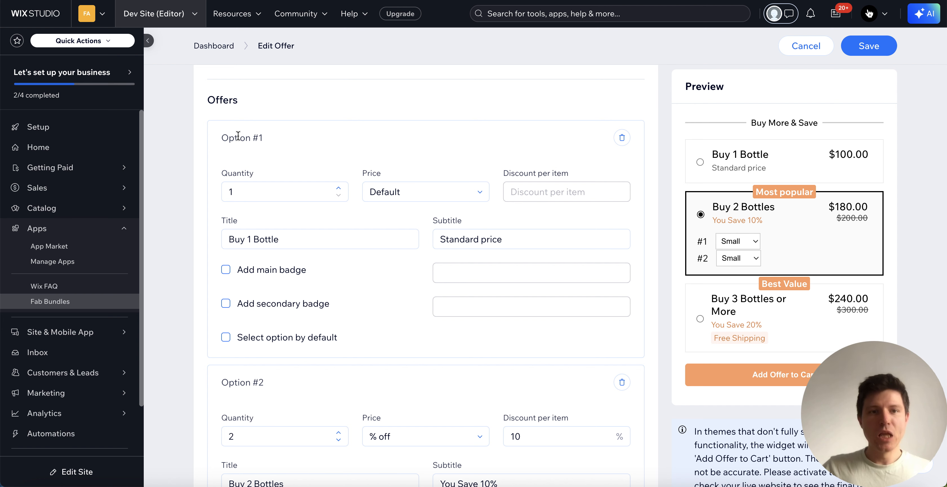
scroll(511, 256, "down", 1)
scroll(378, 203, "up", 1)
left_click(755, 158)
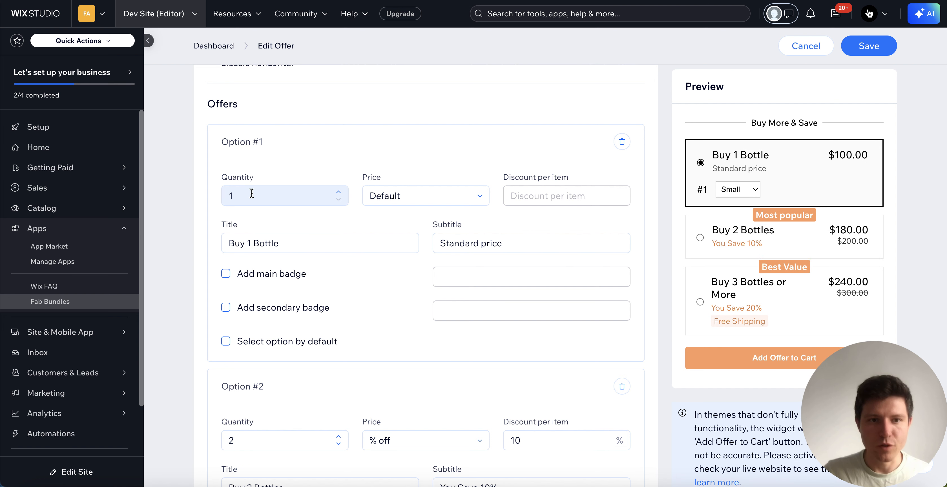
left_click(446, 199)
left_click(440, 199)
left_click(617, 222)
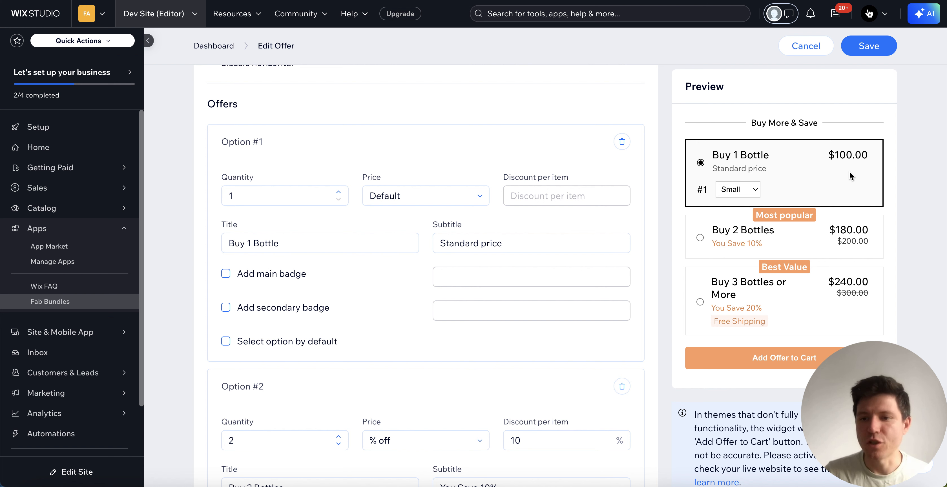
scroll(275, 254, "down", 1)
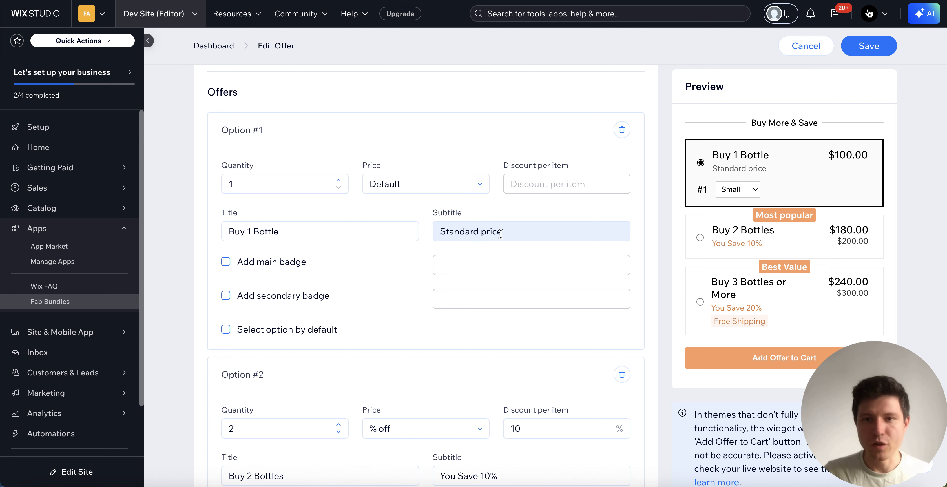
Step: Select Buy 2 Bottles in the offer preview and try raising Option #2's quantity before returning it to 2
scroll(513, 294, "down", 6)
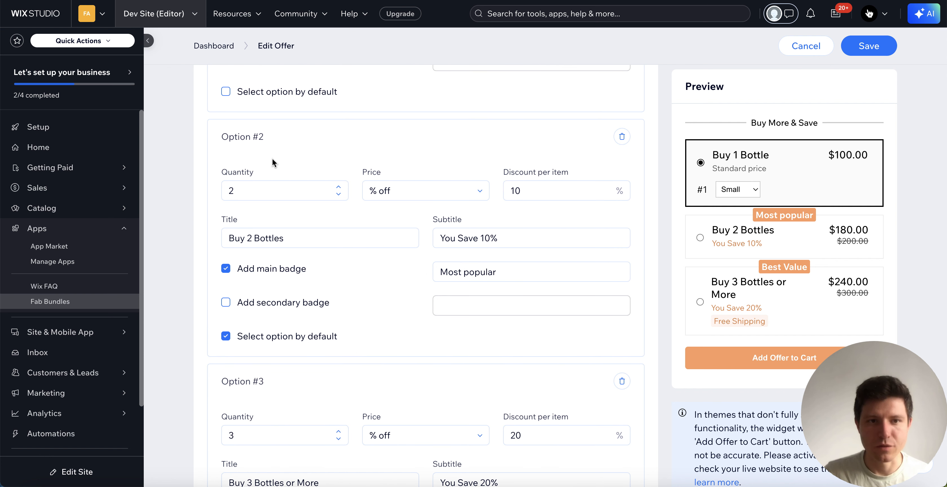
left_click(782, 241)
left_click(278, 191)
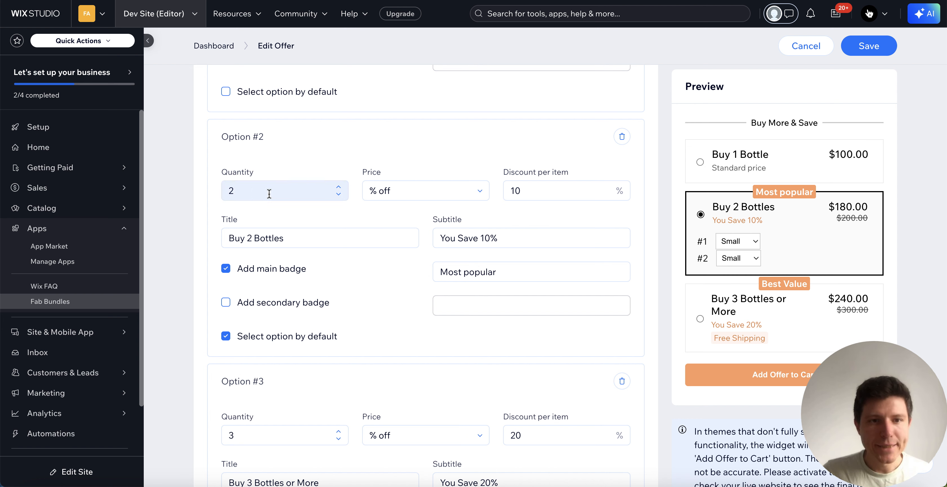
left_click(338, 187)
left_click(338, 194)
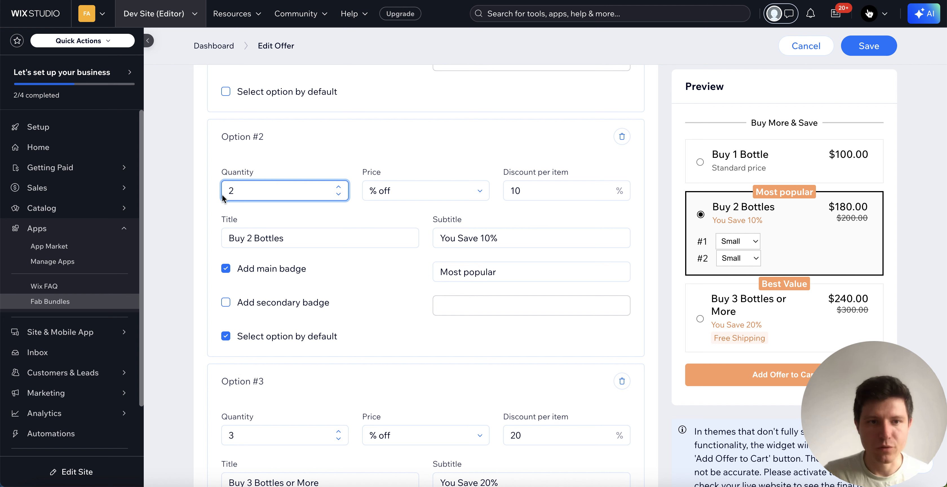
Step: Examine Option #2's price type choices, keeping % off, and check its discount per item setting
left_click(457, 194)
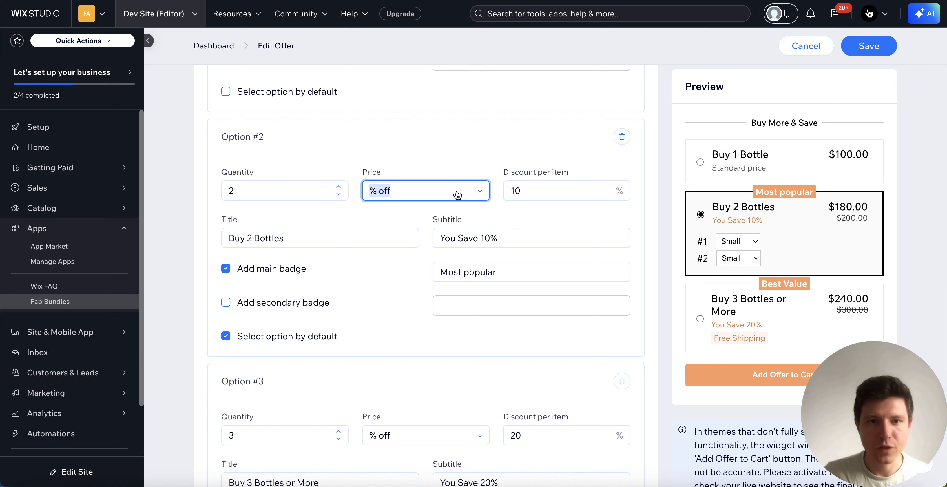
left_click(458, 195)
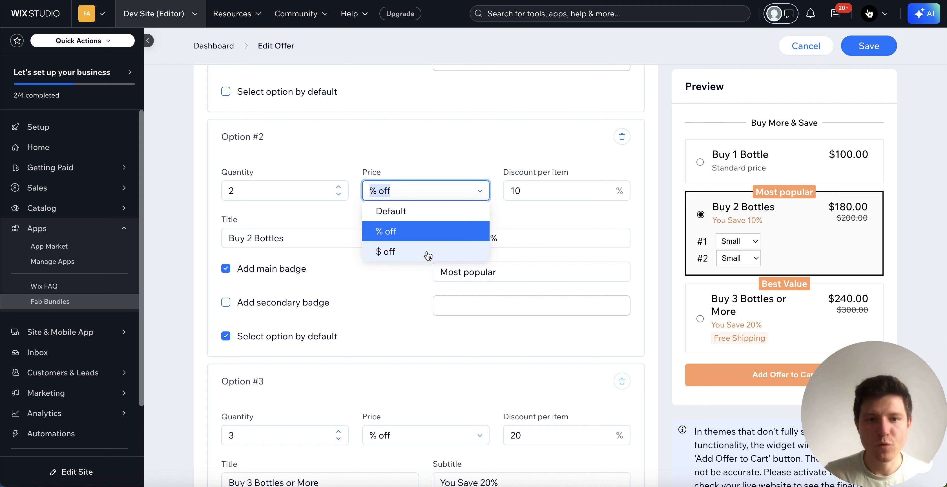
left_click(428, 236)
left_click(468, 153)
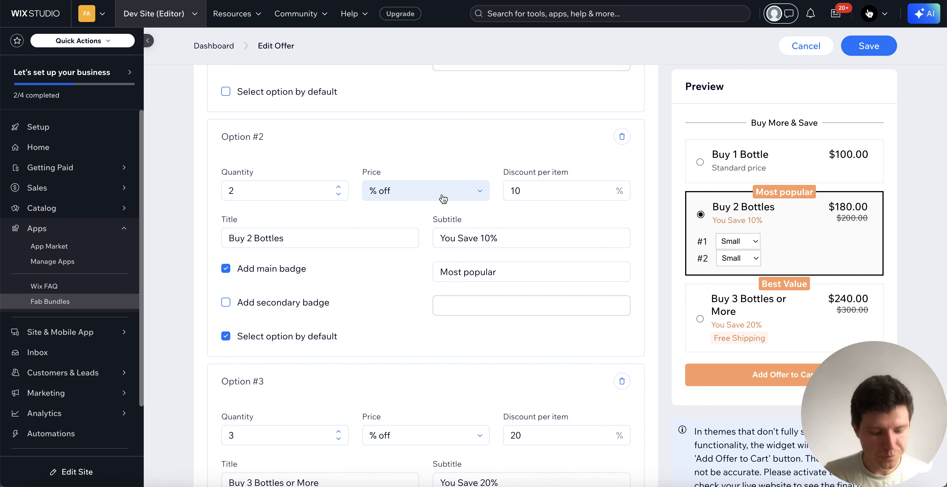
double_click(572, 195)
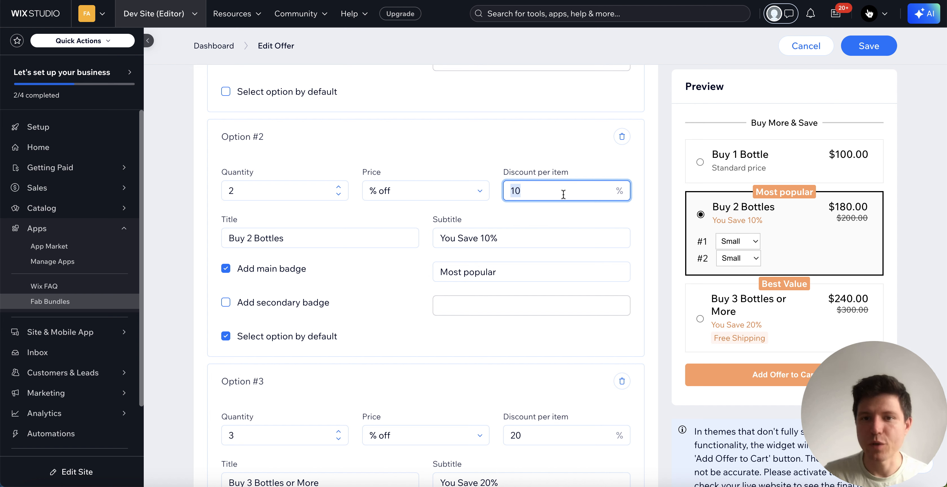
left_click(559, 143)
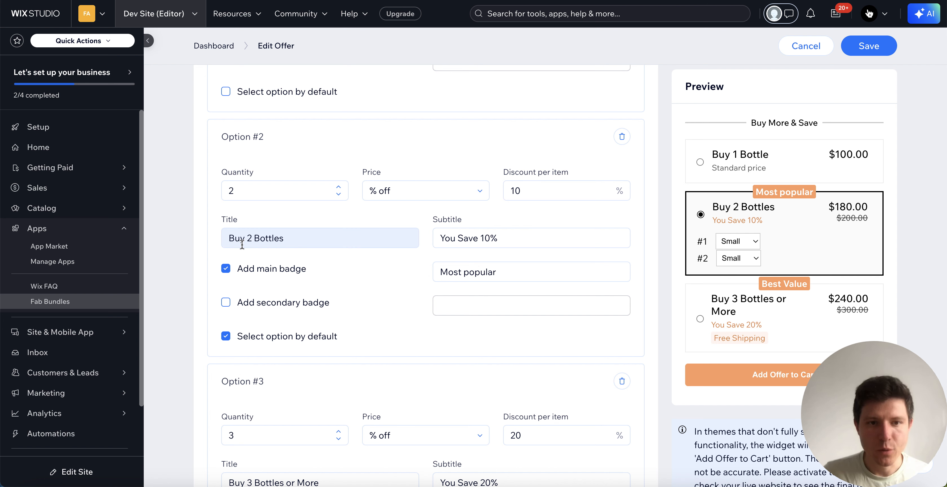
Step: Examine Option #2's title, subtitle and badge settings, and try turning its default selection off and back on
scroll(258, 242, "up", 1)
scroll(258, 242, "down", 1)
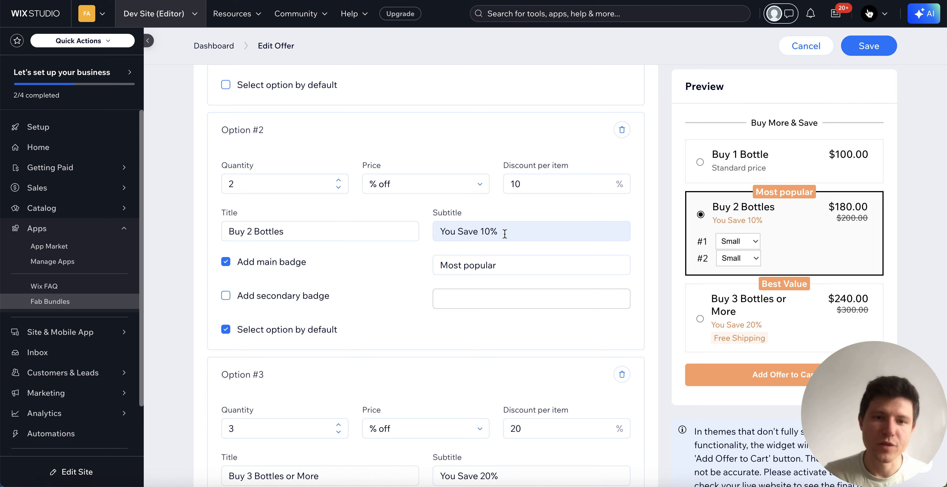
scroll(371, 271, "down", 1)
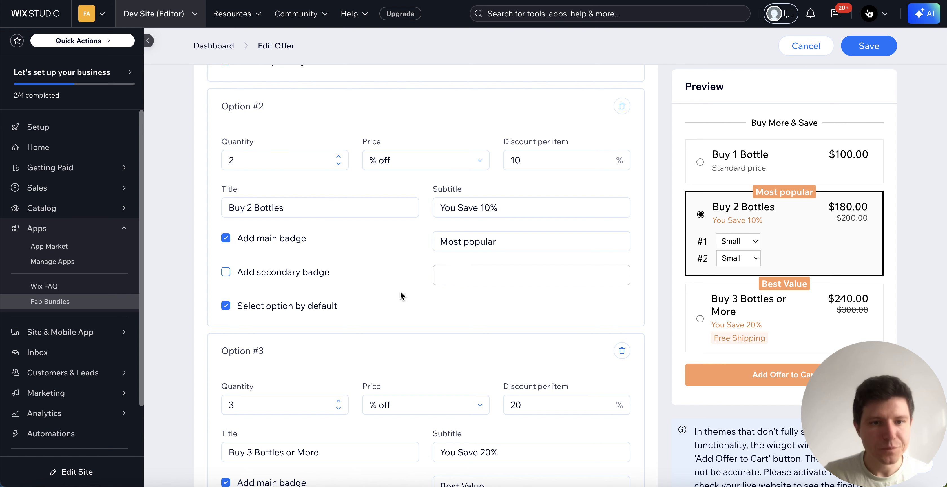
scroll(401, 294, "down", 2)
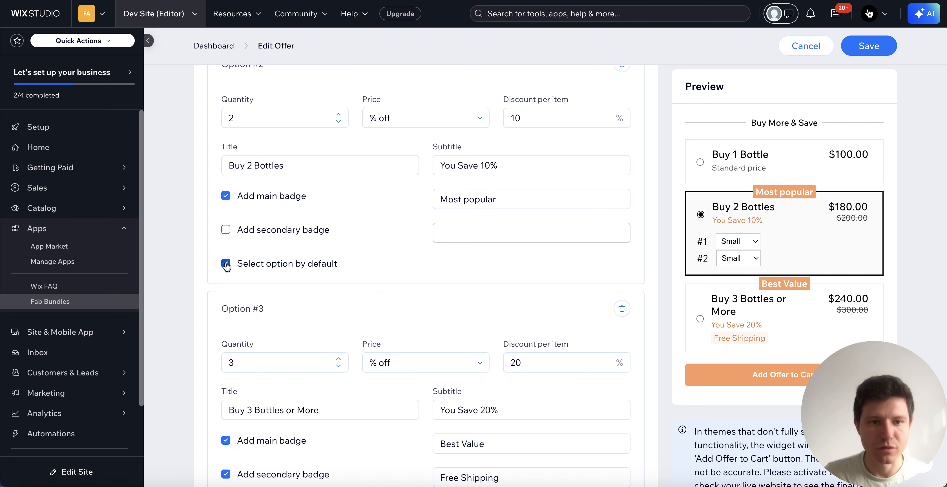
left_click(226, 263)
left_click(225, 263)
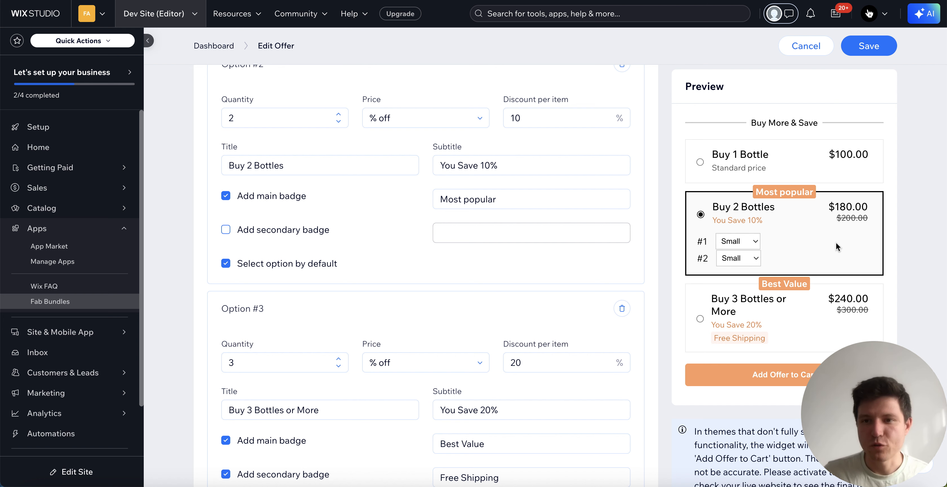
Step: Try selecting the different bottle quantities in the offer preview, ending with Buy 2 Bottles selected
left_click(816, 313)
left_click(814, 228)
left_click(808, 164)
left_click(820, 243)
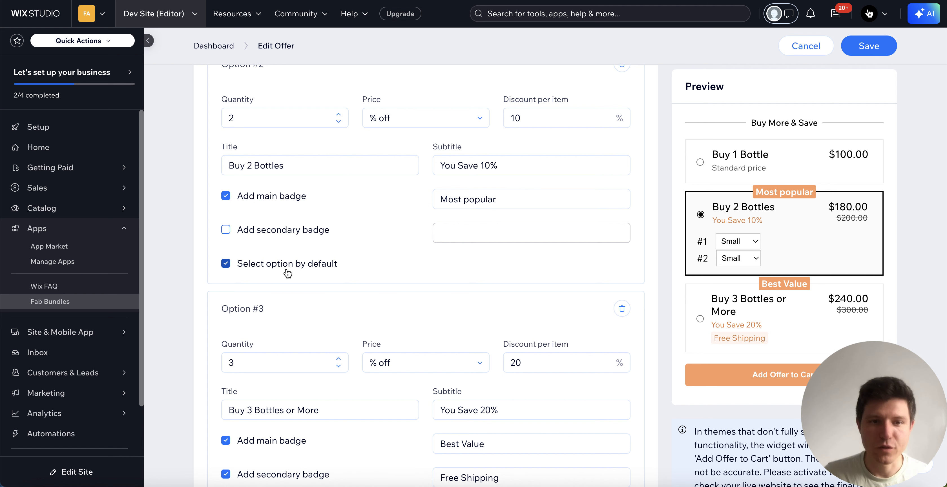
Step: Examine Option #3's quantity, discount, title, subtitle and badge settings, and the controls for adding or deleting offer options
scroll(348, 273, "down", 3)
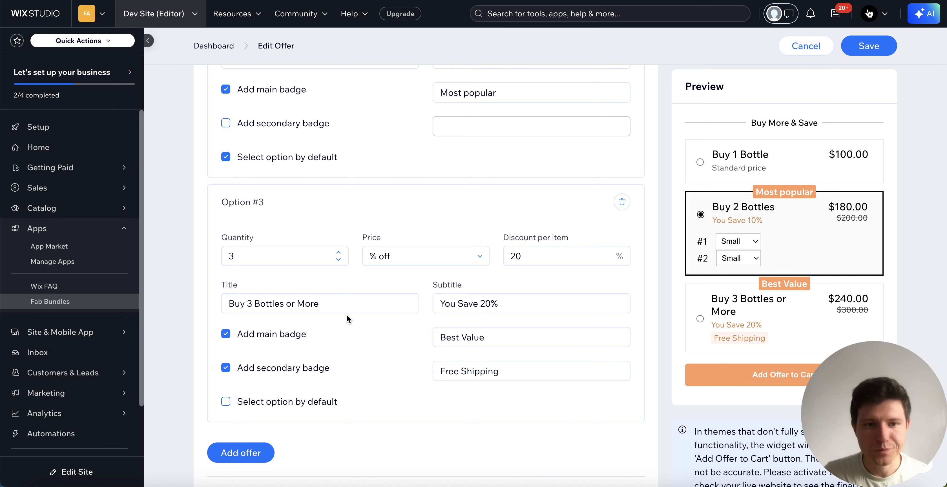
scroll(340, 316, "down", 2)
scroll(407, 315, "down", 2)
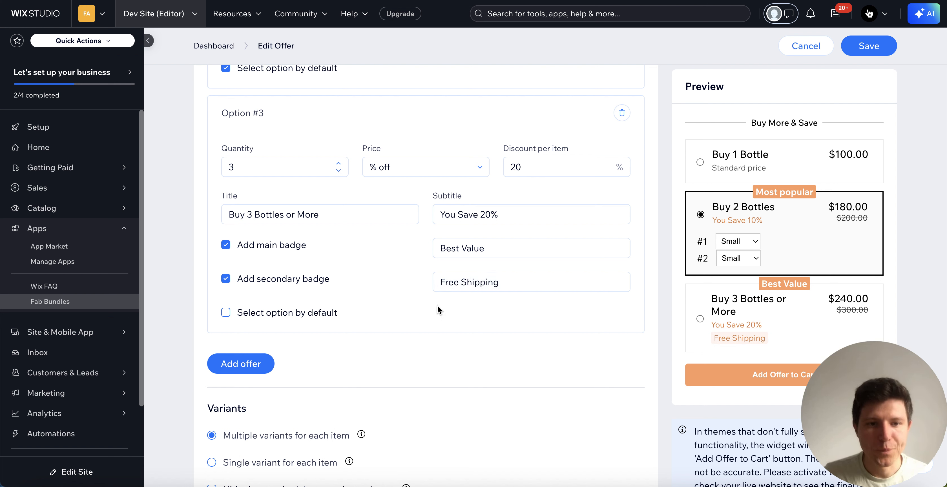
scroll(474, 309, "down", 3)
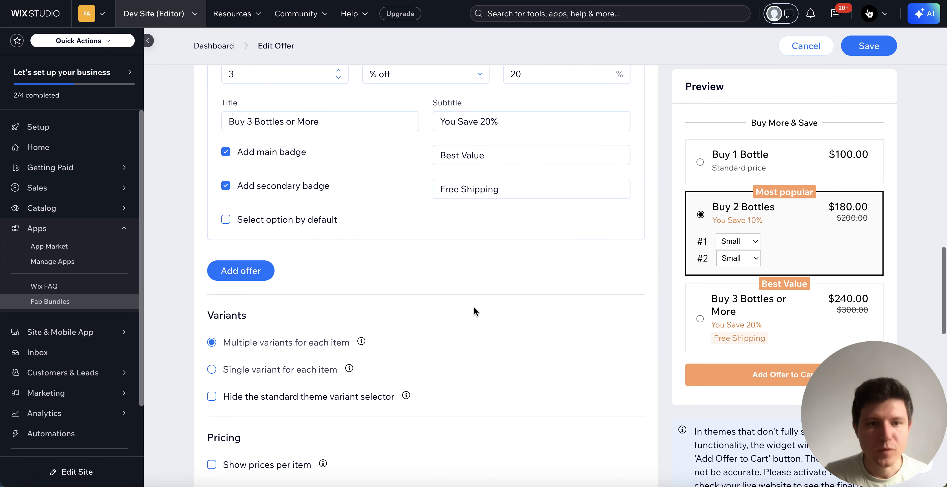
scroll(267, 281, "up", 1)
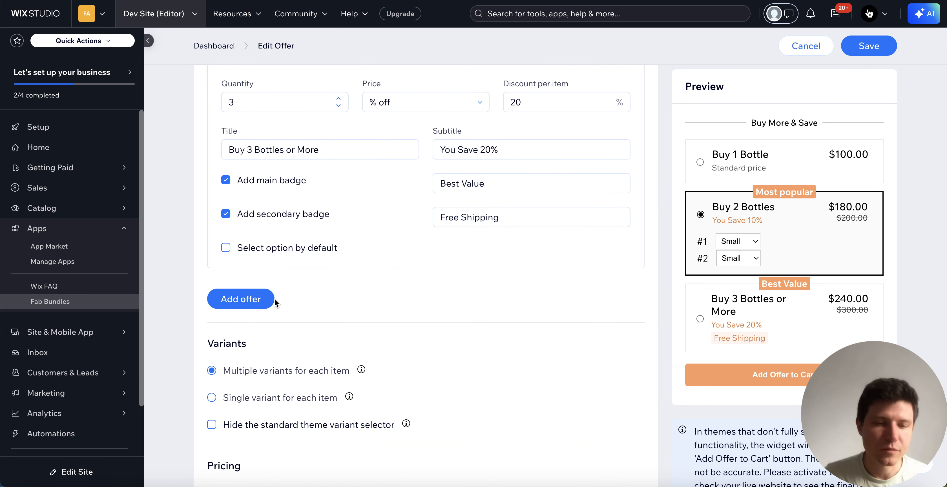
scroll(427, 292, "up", 10)
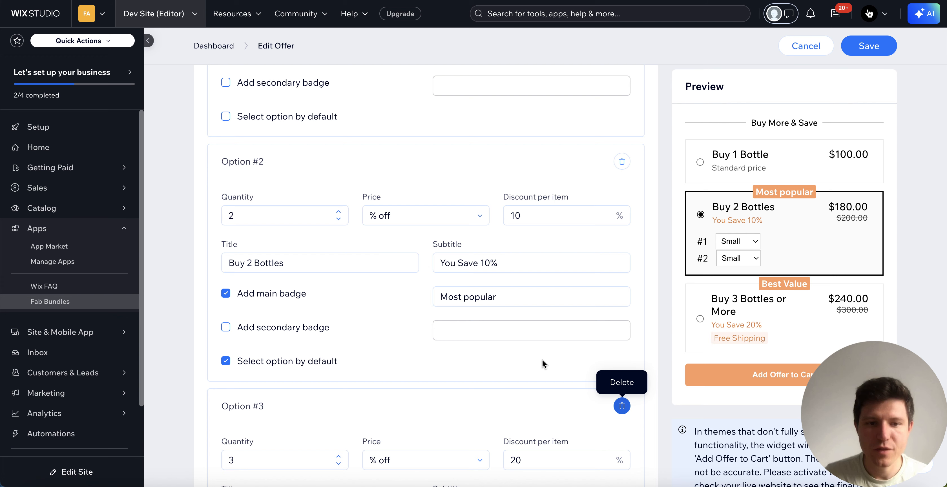
scroll(543, 360, "down", 7)
scroll(471, 275, "down", 5)
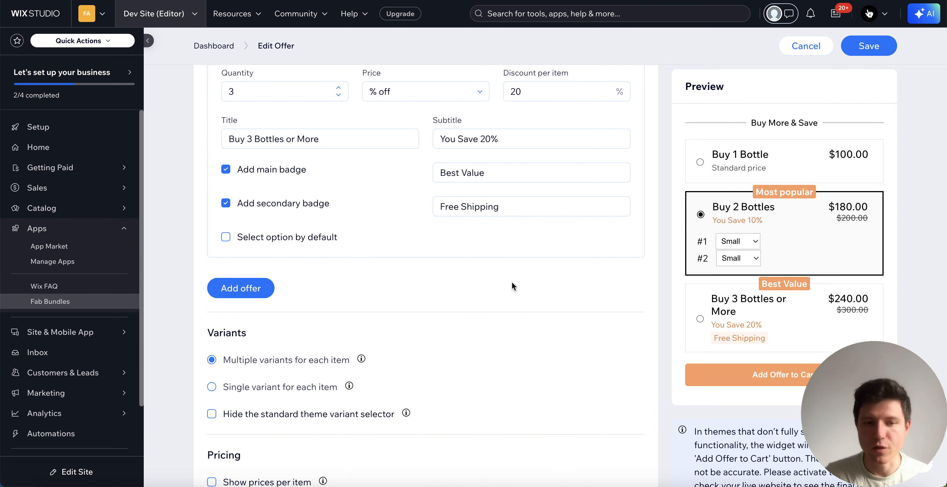
Step: Examine the offer's Variants, Pricing and Add to cart button settings
scroll(533, 290, "down", 4)
mouse_move(320, 275)
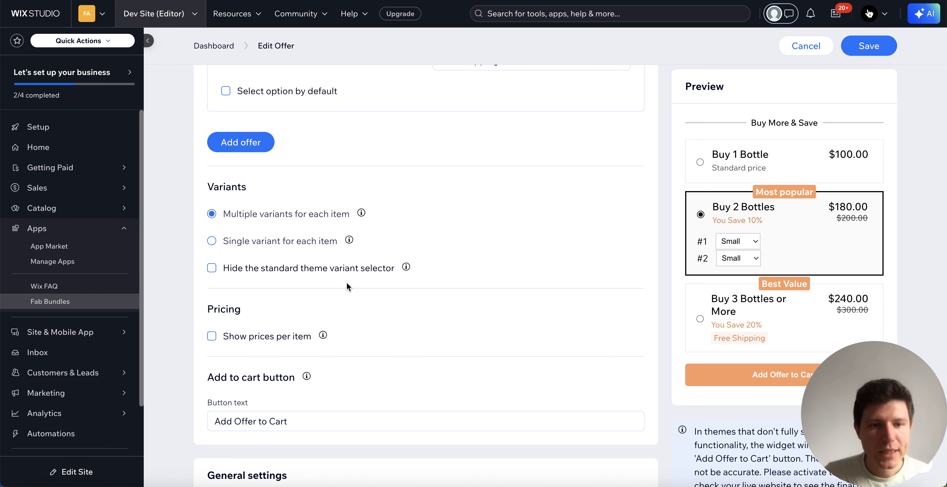
scroll(347, 283, "down", 2)
scroll(422, 282, "down", 1)
scroll(480, 246, "up", 2)
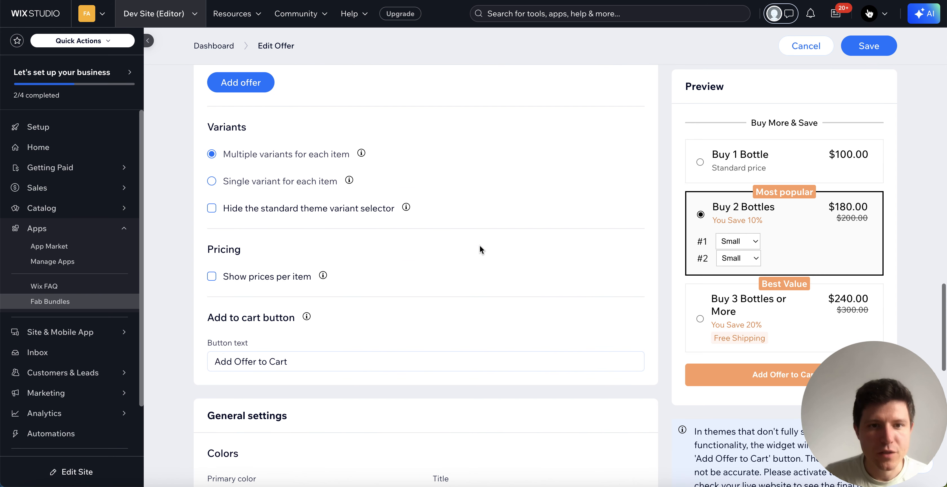
Step: Examine the widget's color settings for titles, backgrounds, subtitles, badges and the cart button, plus the corner radius values
scroll(491, 258, "down", 5)
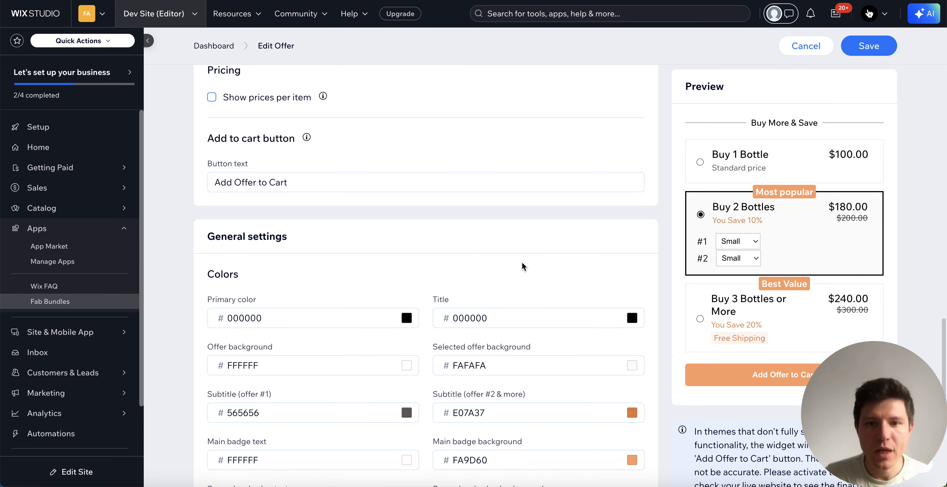
scroll(557, 262, "down", 1)
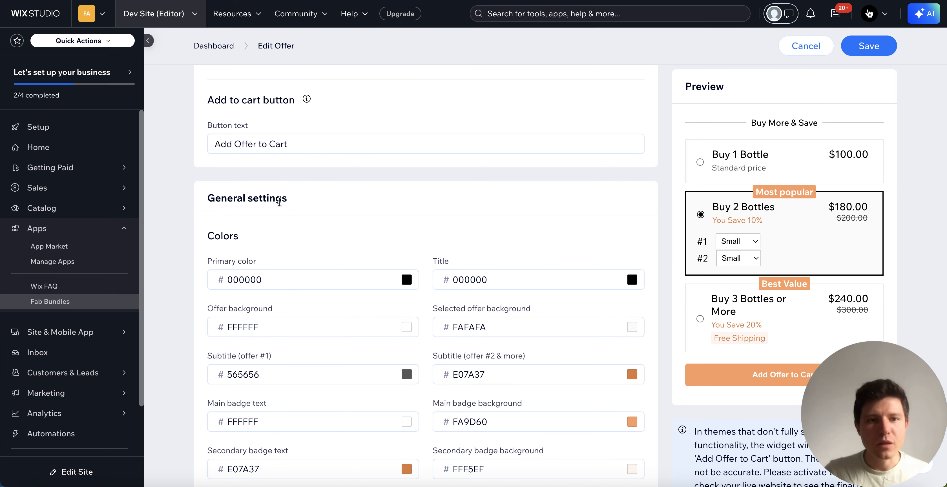
scroll(450, 231, "down", 2)
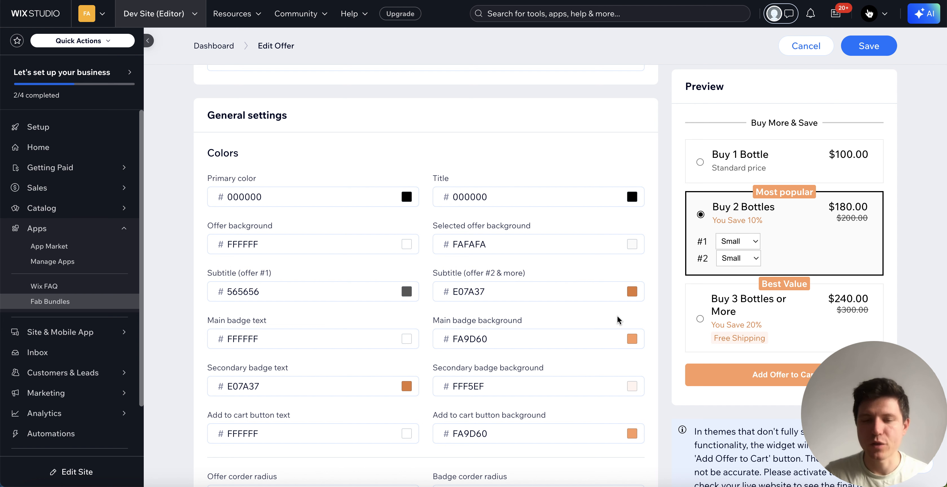
scroll(617, 316, "down", 1)
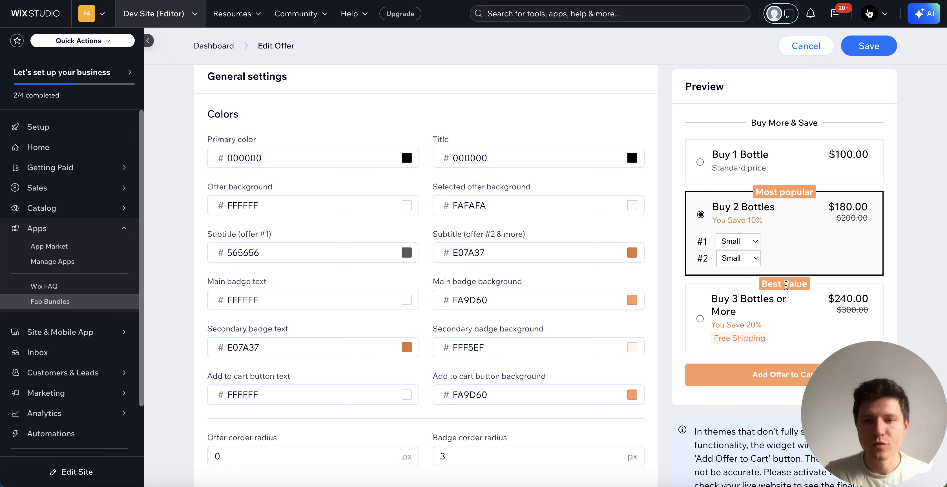
scroll(626, 244, "down", 7)
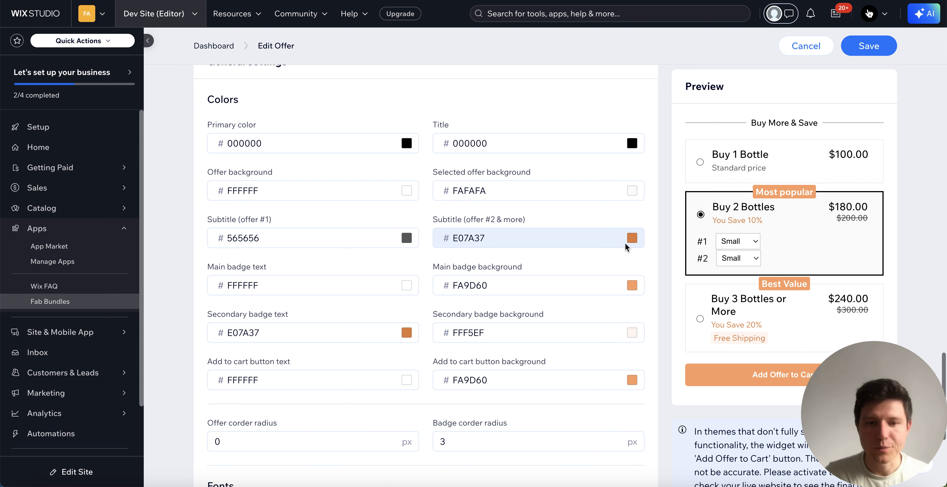
scroll(354, 308, "up", 20)
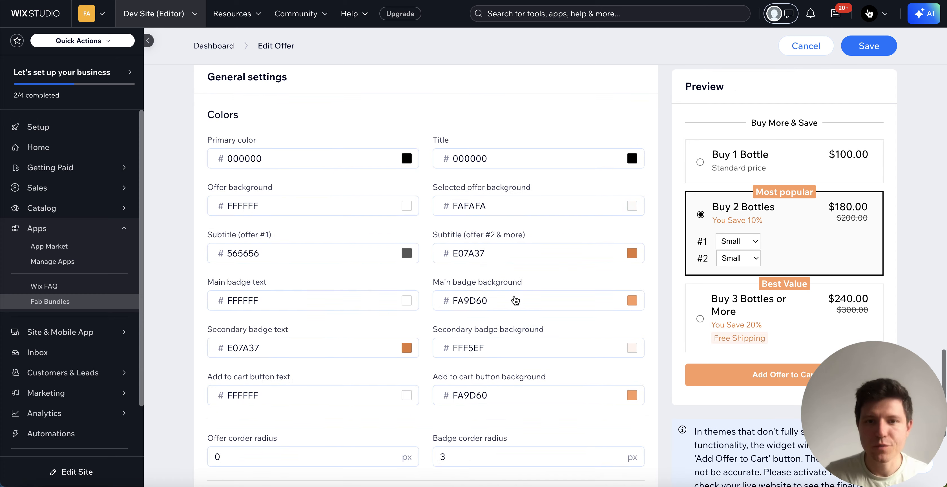
Step: Save the Bundle Volume Discount offer and open the Cosmetic Bottle product page in the live store
scroll(667, 306, "up", 15)
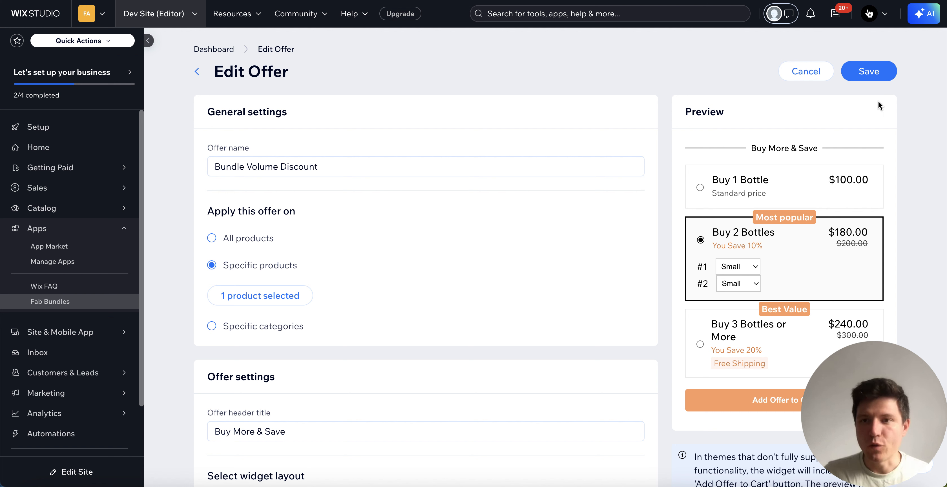
left_click(878, 77)
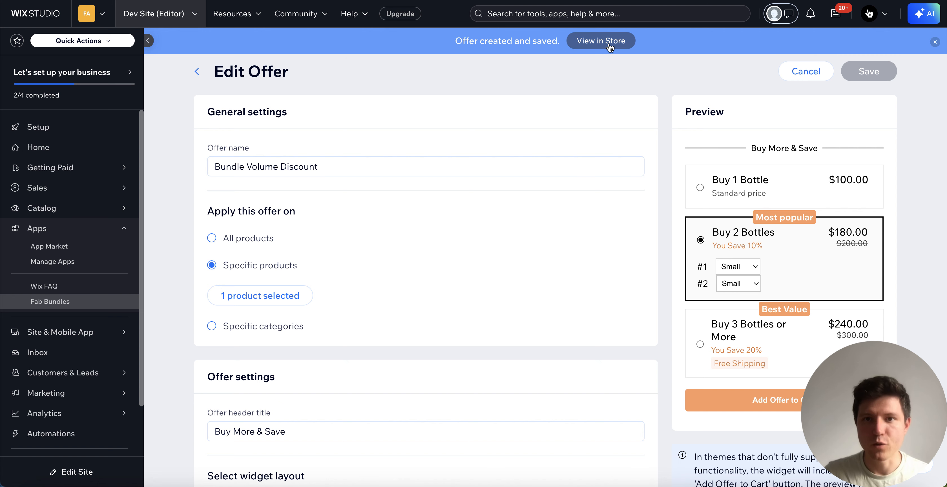
left_click(215, 49)
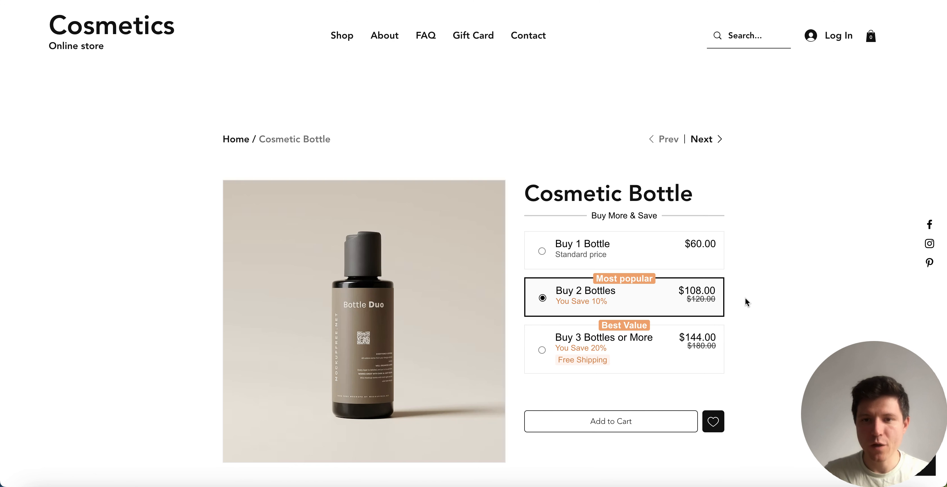
Step: Try the Buy 1, Buy 2 and Buy 3 Bottles offers on the product page, returning to Buy 2 Bottles
left_click(628, 250)
left_click(669, 299)
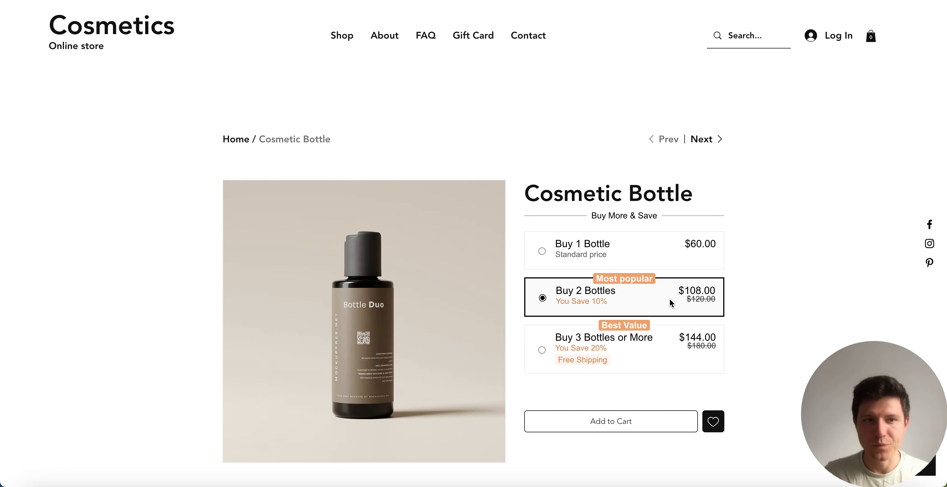
left_click(682, 350)
left_click(671, 303)
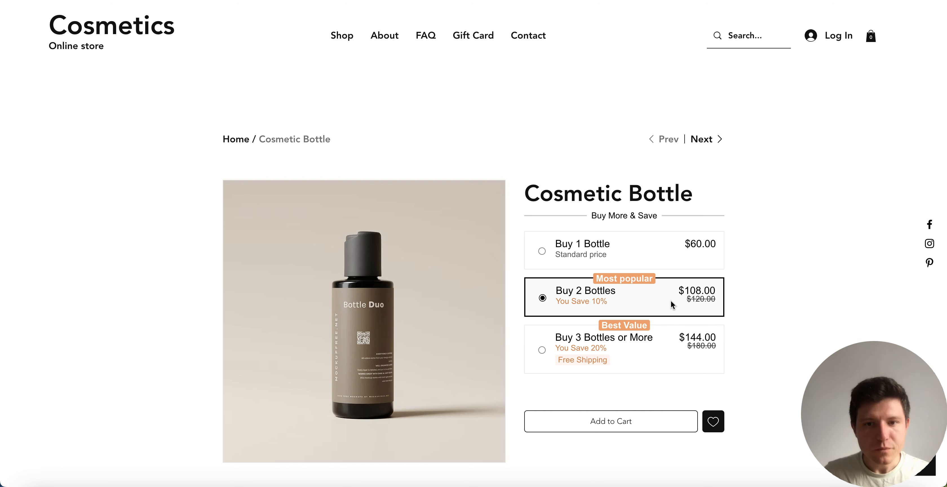
Step: Add the Buy 3 Bottles or More offer to the cart and close the cart to return to the product page
left_click(659, 356)
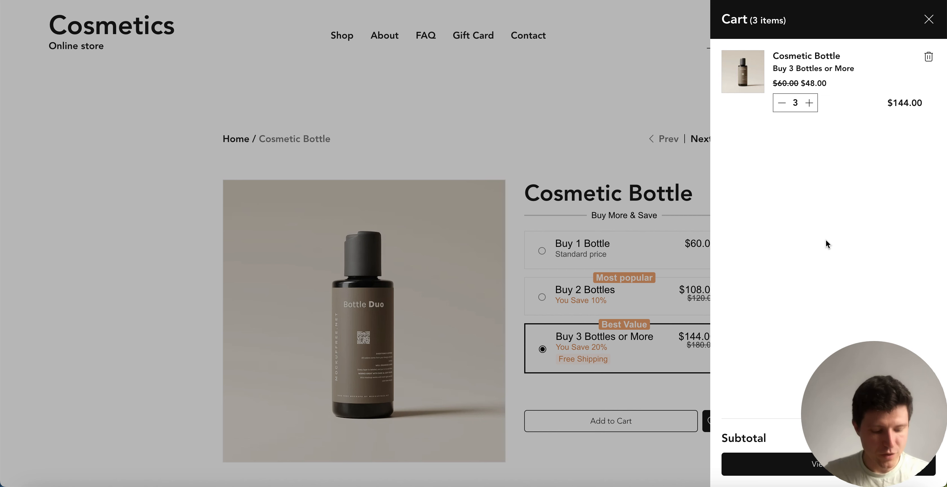
left_click(624, 155)
scroll(810, 255, "down", 2)
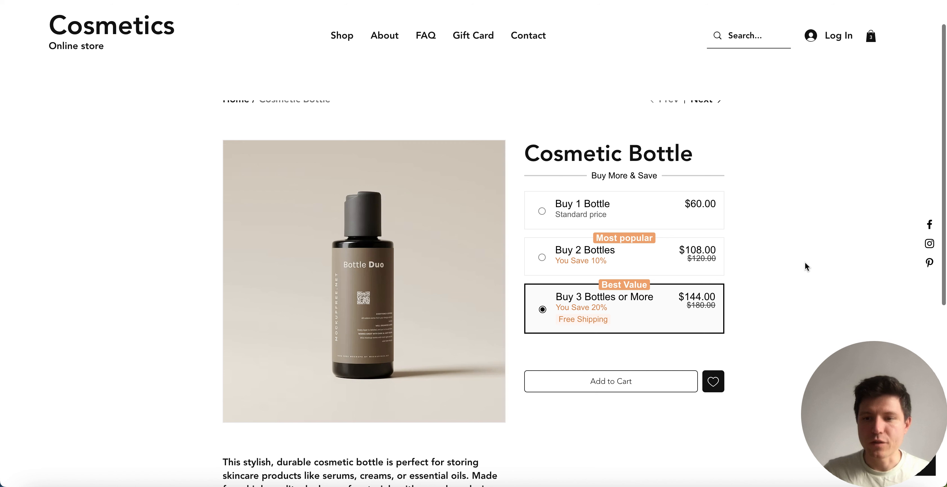